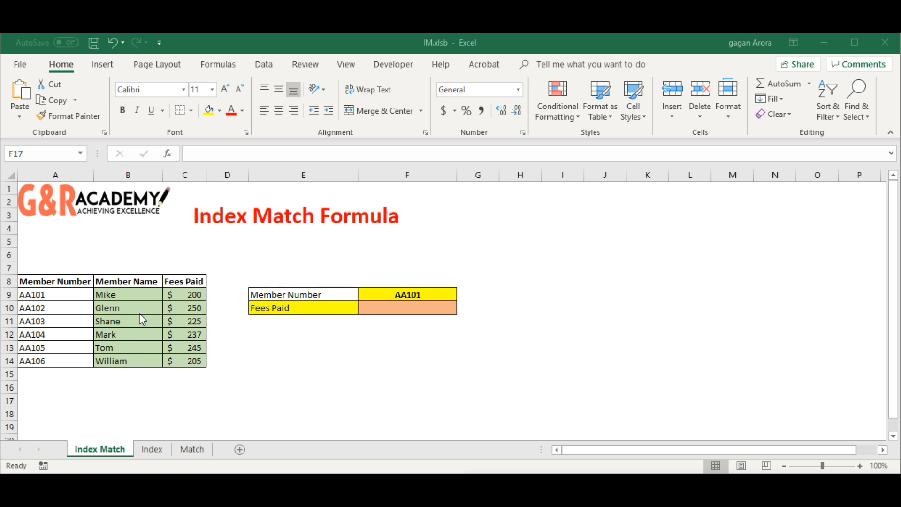
Choose Member Name as the lookup field in cell E10 of the Index Match sheet
{"action": "left_click", "coordinate": [414, 297]}
{"action": "left_click", "coordinate": [462, 294]}
{"action": "left_click", "coordinate": [462, 294]}
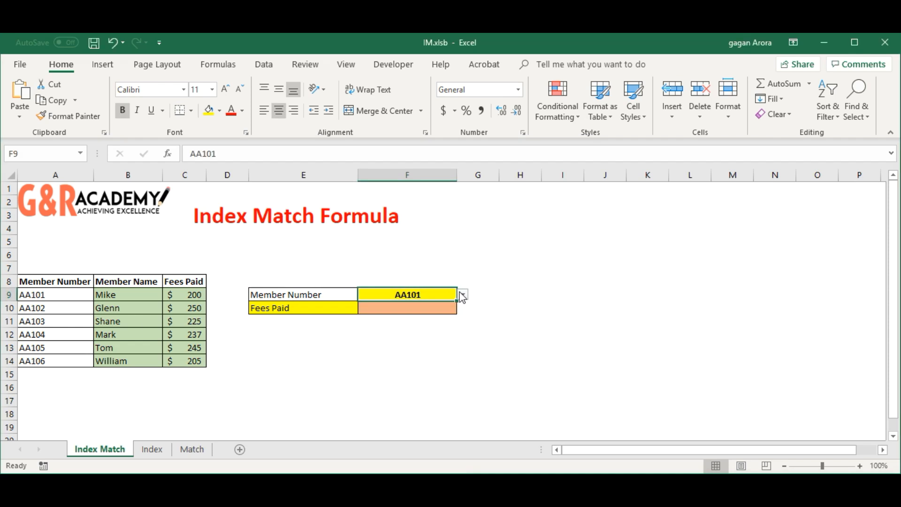
{"action": "left_click", "coordinate": [318, 310]}
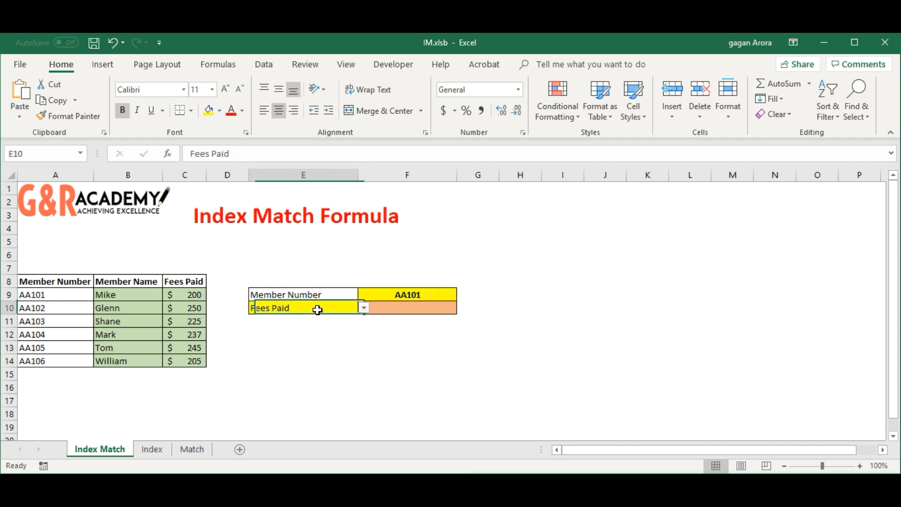
{"action": "left_click", "coordinate": [364, 307]}
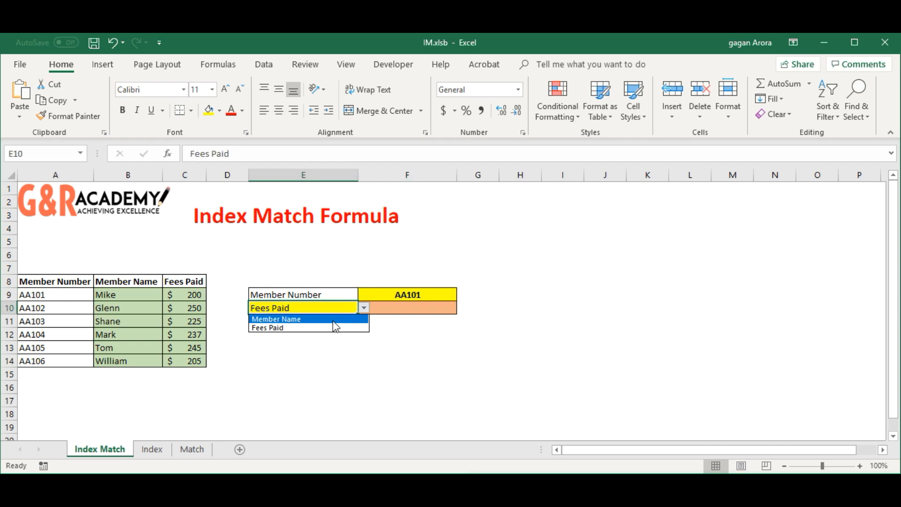
{"action": "left_click", "coordinate": [335, 320]}
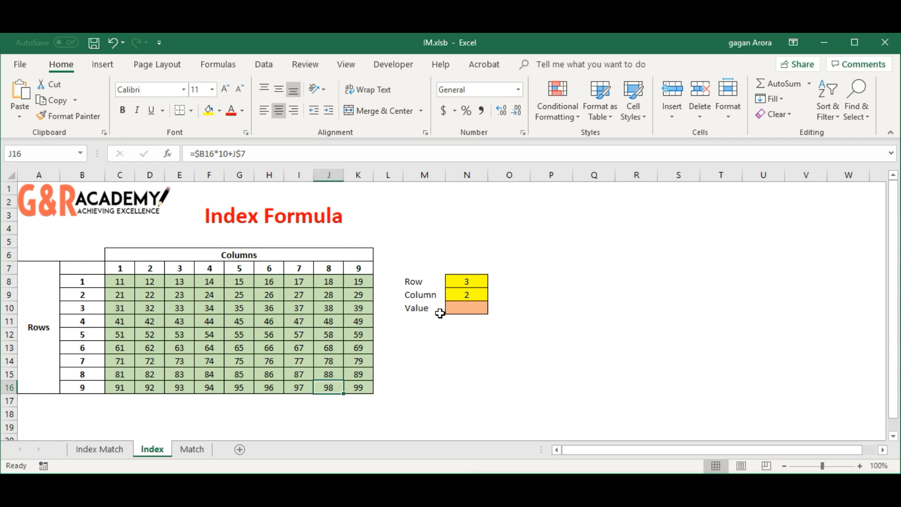
Enter =Index(C8:K16,N8,N9) in the Value cell N10 of the Index sheet
{"action": "left_click", "coordinate": [475, 308]}
{"action": "type", "text": "=Index("}
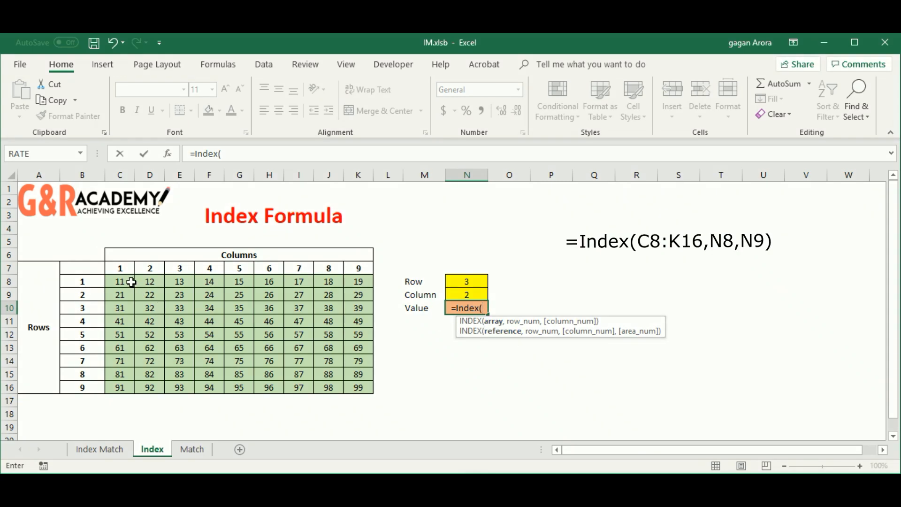
{"action": "left_click_drag", "start_coordinate": [125, 282], "coordinate": [344, 388]}
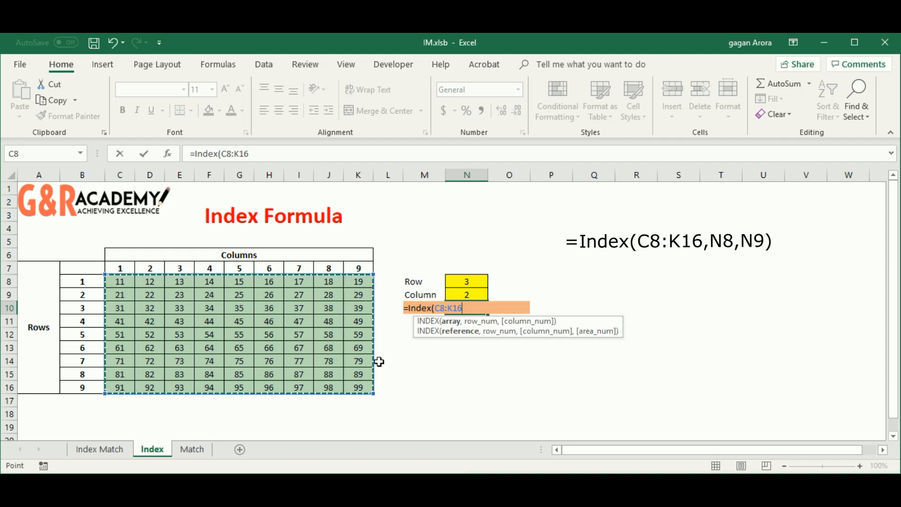
{"action": "type", "text": ","}
{"action": "left_click", "coordinate": [467, 281]}
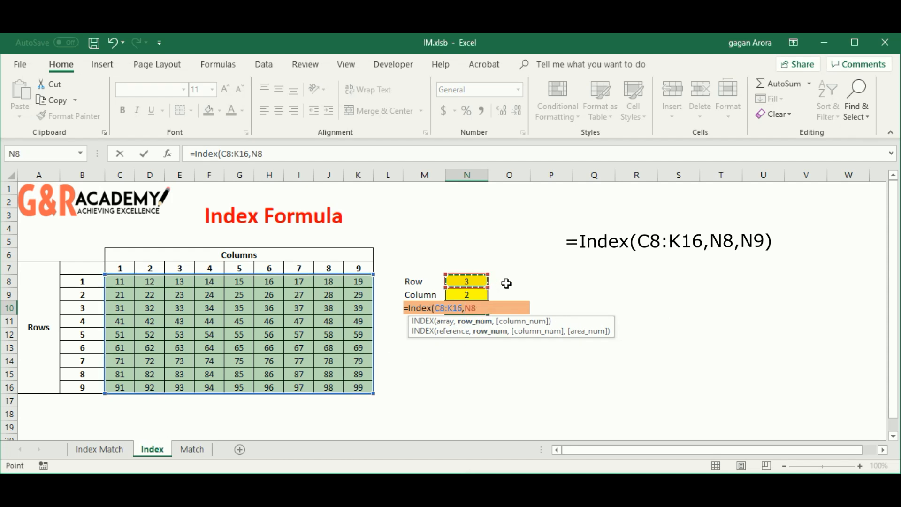
{"action": "type", "text": ","}
{"action": "left_click", "coordinate": [475, 294]}
{"action": "type", "text": ")"}
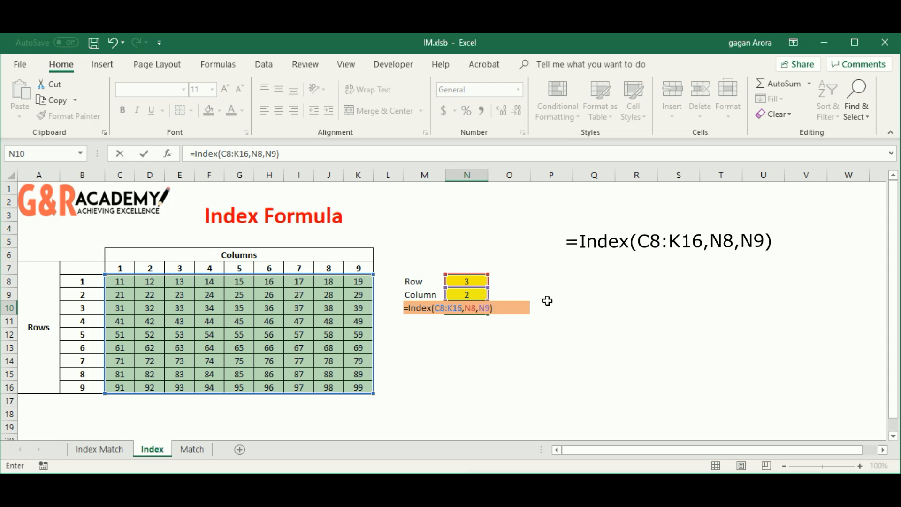
{"action": "key", "text": "Return"}
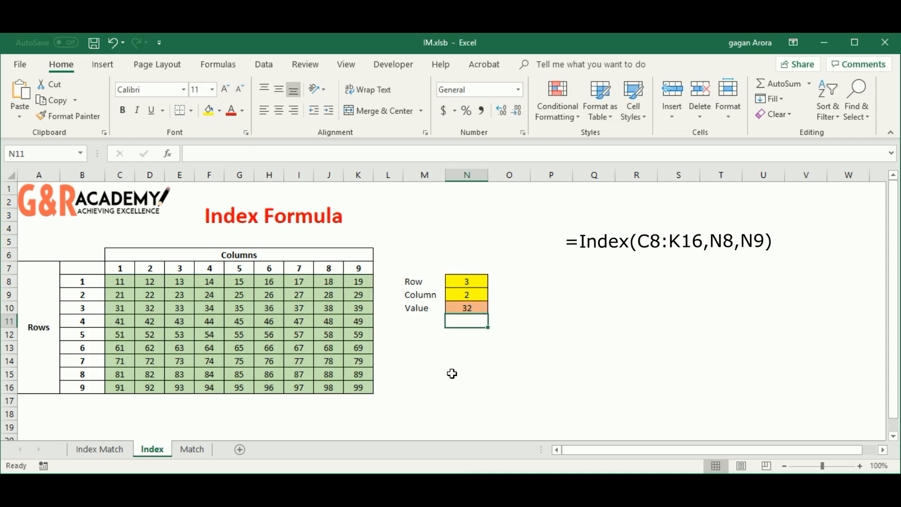
Set the Row input in N8 to 7 and the Column input in N9 to 8
{"action": "left_click", "coordinate": [466, 285]}
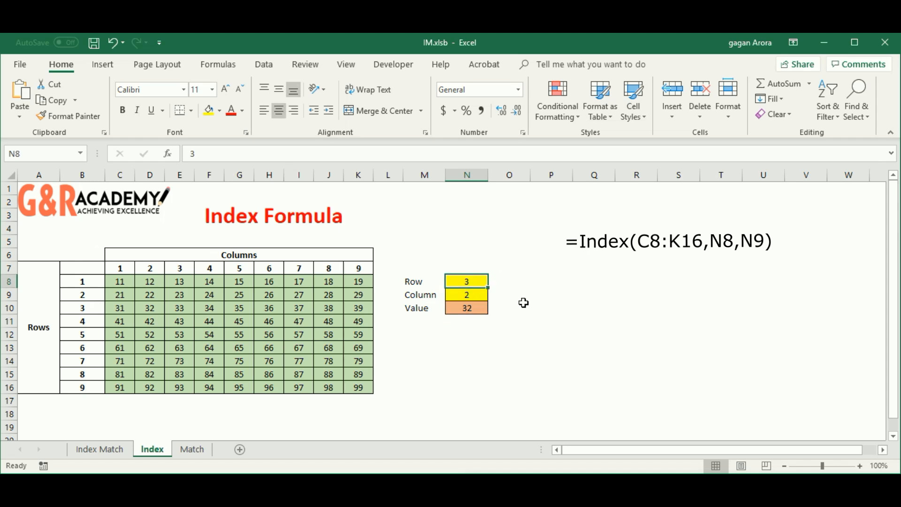
{"action": "type", "text": "7"}
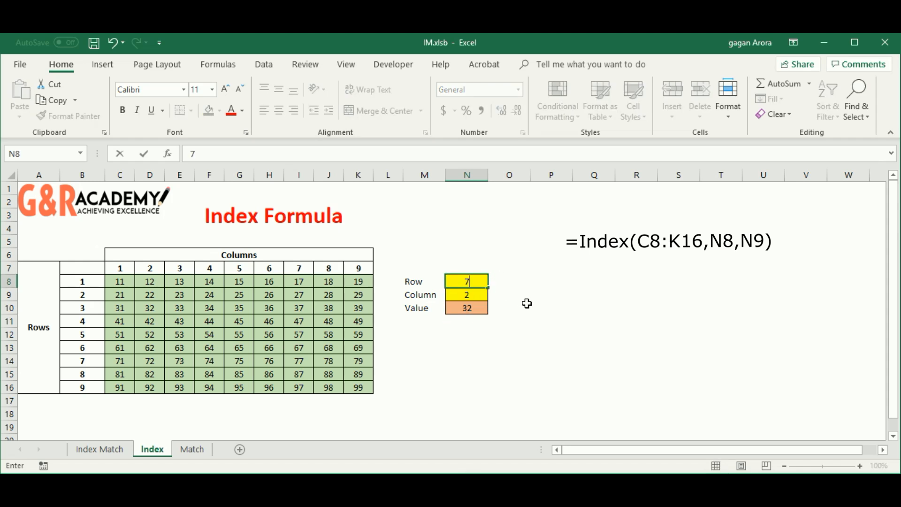
{"action": "key", "text": "Return"}
{"action": "type", "text": "8"}
{"action": "key", "text": "Return"}
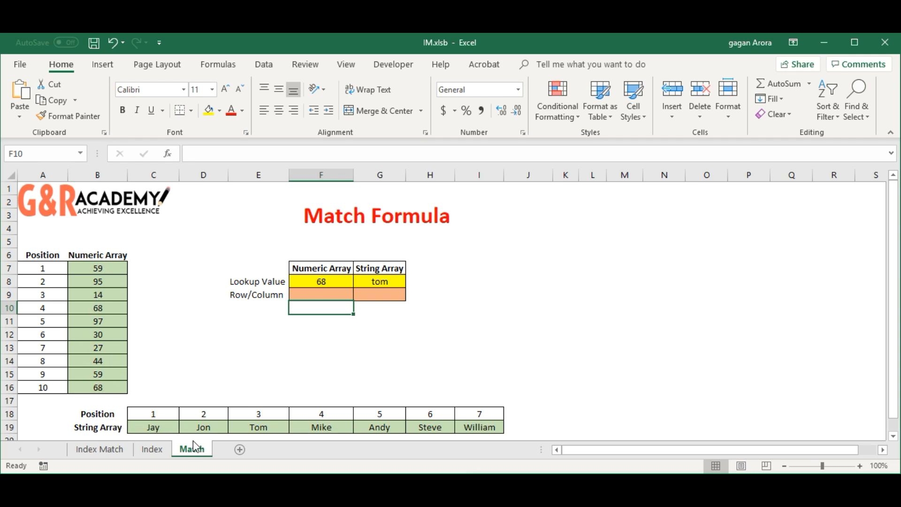
Enter =Match(F8,B7:B16,0) in cell F9 of the Match sheet and check the matching row in the numeric array
{"action": "left_click", "coordinate": [323, 295]}
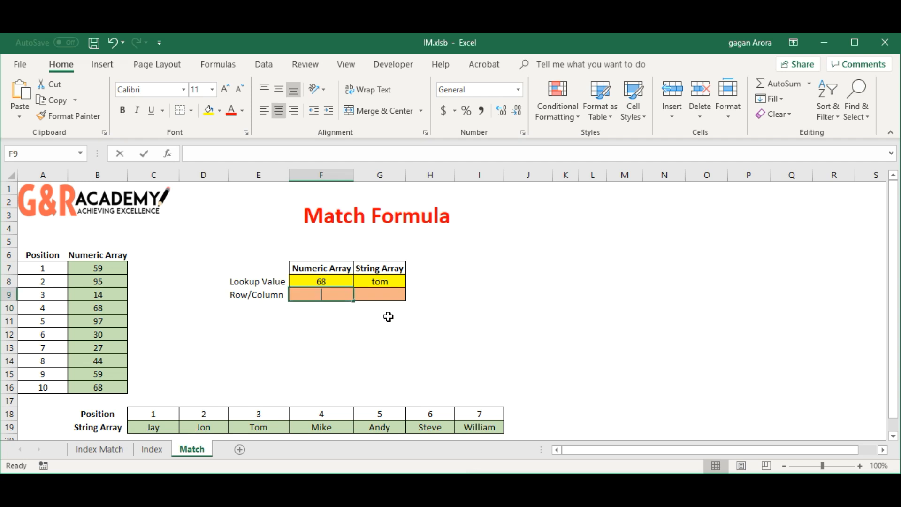
{"action": "type", "text": "=Match("}
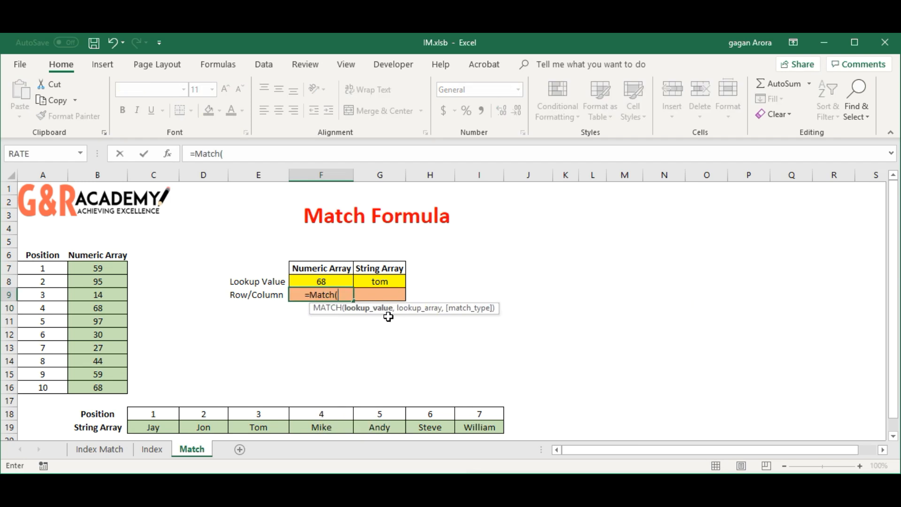
{"action": "left_click", "coordinate": [337, 280]}
{"action": "type", "text": ","}
{"action": "left_click_drag", "start_coordinate": [107, 272], "coordinate": [107, 388]}
{"action": "type", "text": ","}
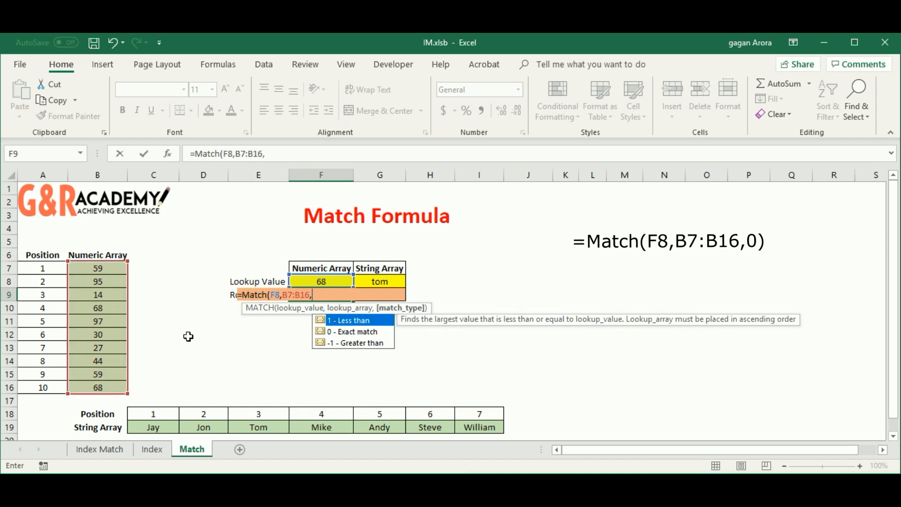
{"action": "type", "text": "0)"}
{"action": "key", "text": "Return"}
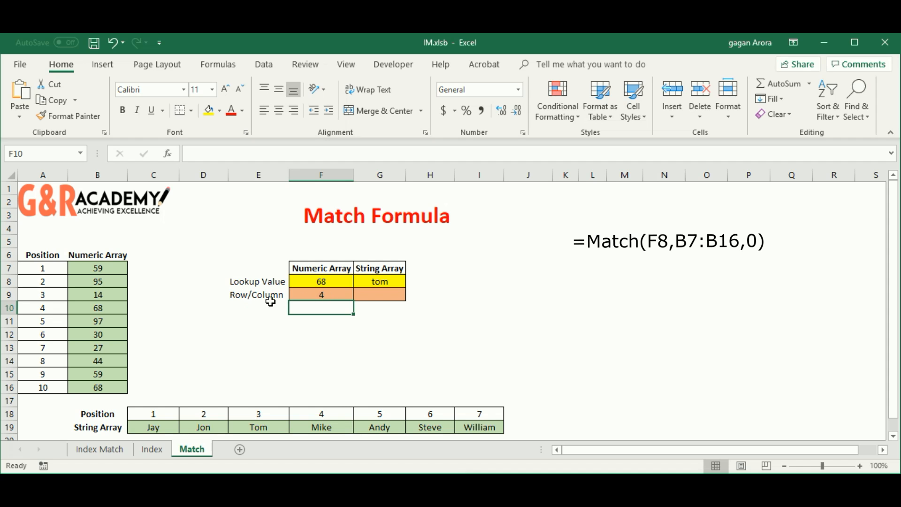
{"action": "left_click_drag", "start_coordinate": [42, 311], "coordinate": [83, 308]}
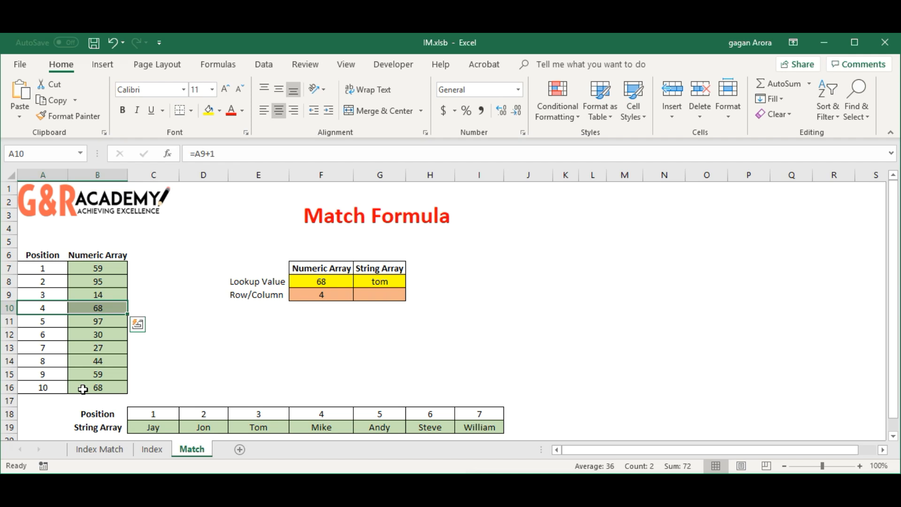
{"action": "left_click", "coordinate": [338, 334]}
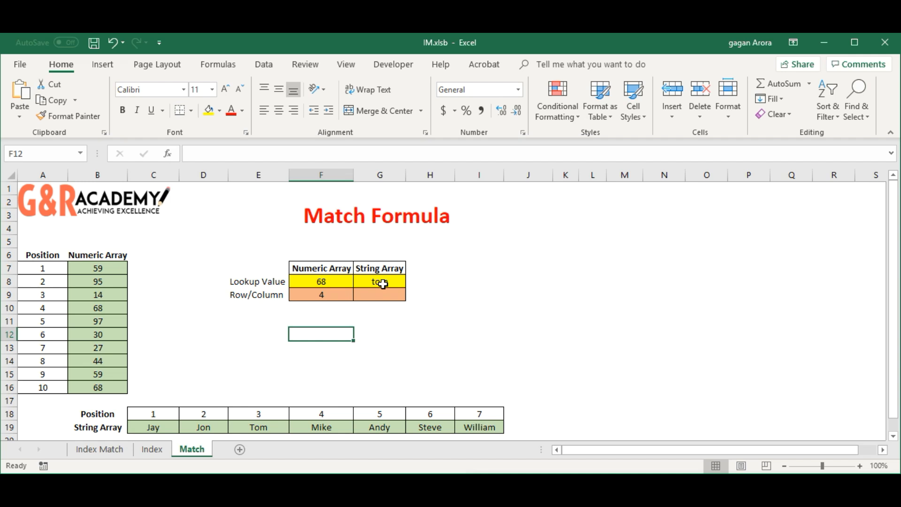
Enter =Match(G8,C19:I19,0) in cell G9 to find the position of the lookup value in the string array
{"action": "left_click", "coordinate": [383, 283]}
{"action": "left_click", "coordinate": [398, 294]}
{"action": "type", "text": "=M"}
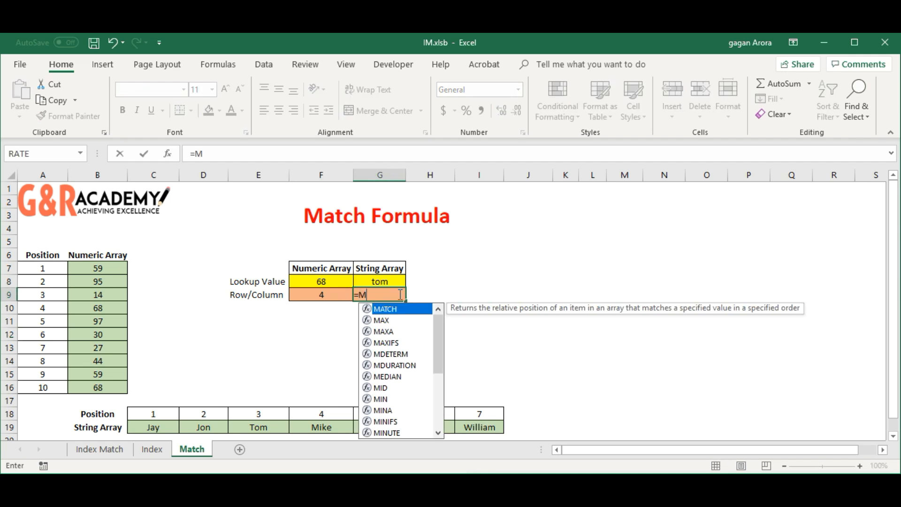
{"action": "type", "text": "atch("}
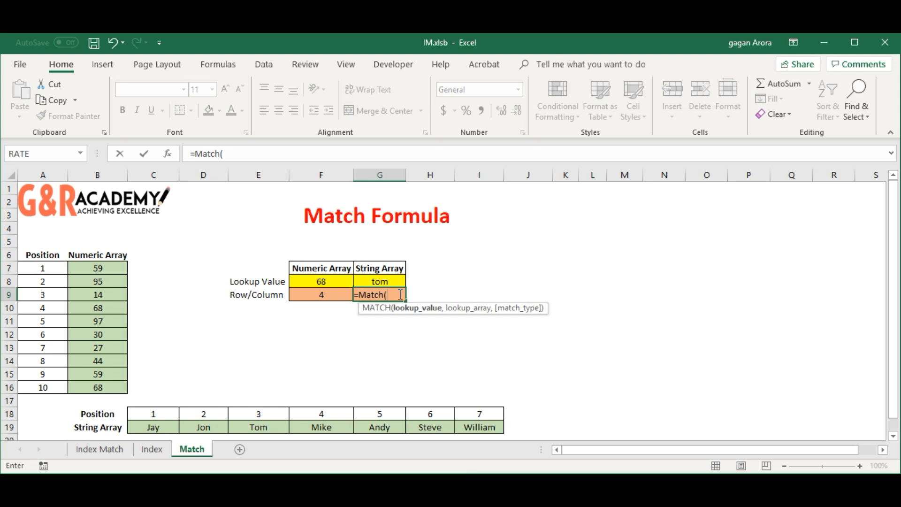
{"action": "left_click", "coordinate": [400, 281]}
{"action": "type", "text": ","}
{"action": "left_click_drag", "start_coordinate": [169, 425], "coordinate": [473, 425]}
{"action": "type", "text": ","}
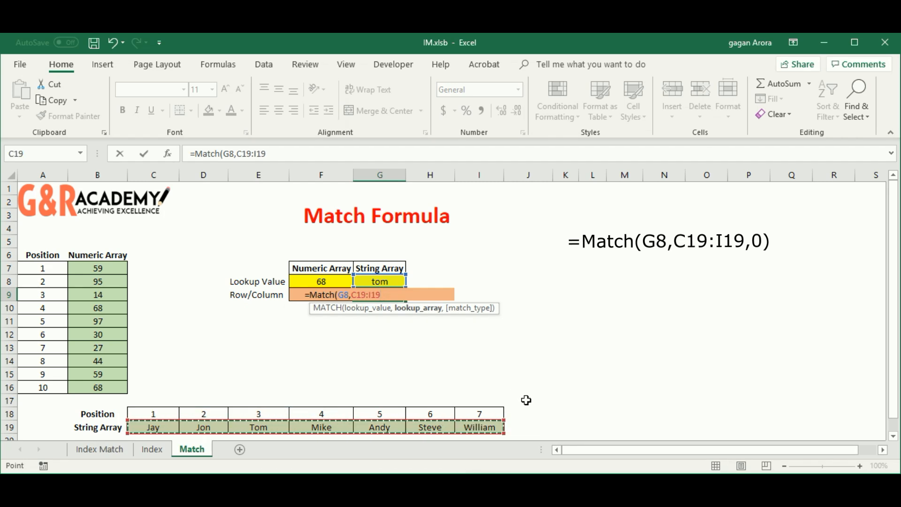
{"action": "type", "text": "0"}
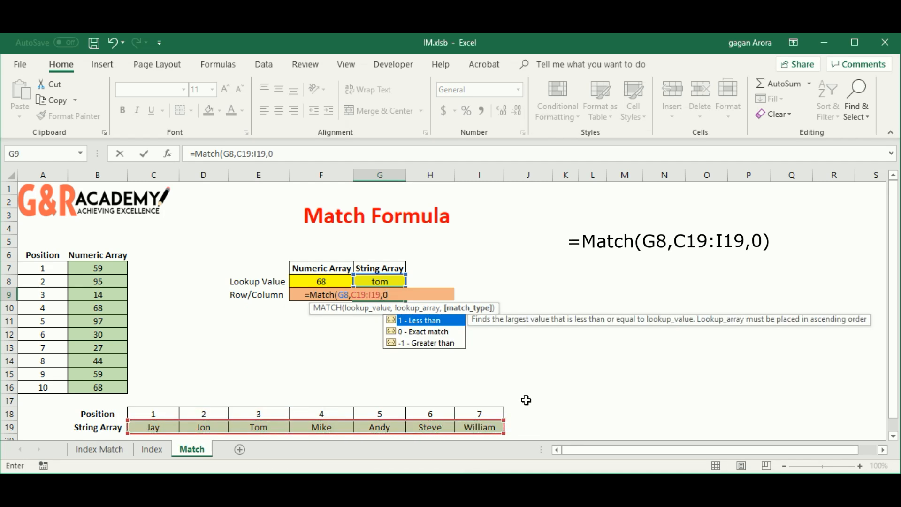
{"action": "type", "text": ")"}
{"action": "key", "text": "Return"}
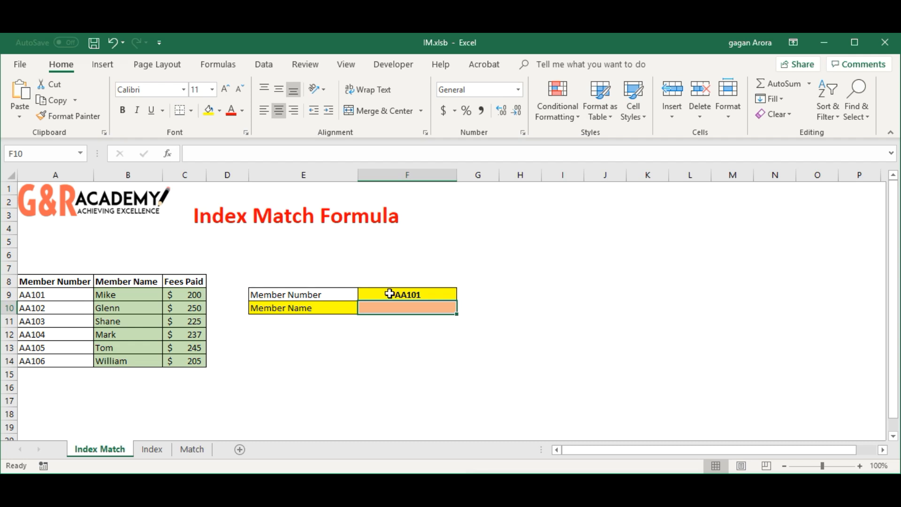
{"action": "left_click", "coordinate": [325, 308]}
{"action": "left_click", "coordinate": [365, 309]}
{"action": "left_click", "coordinate": [365, 310]}
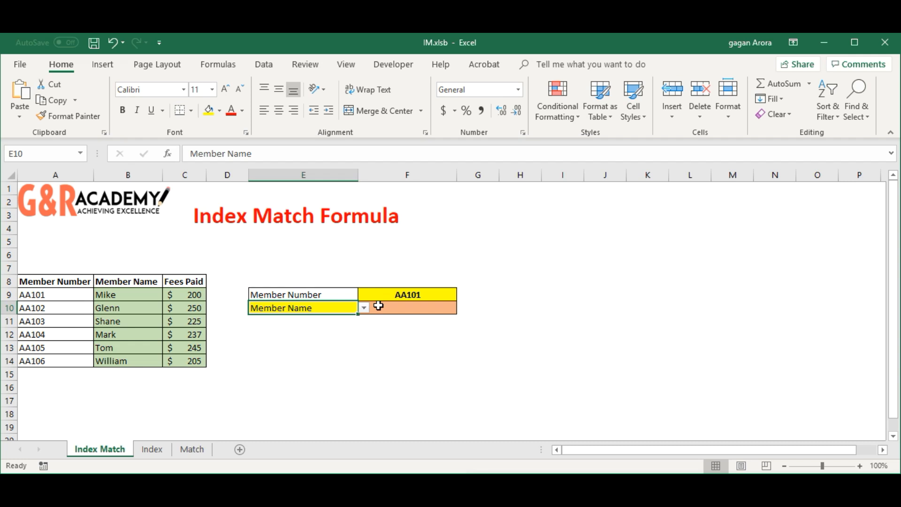
Start an INDEX formula in F10 of the Index Match sheet over B9:C14, using Match(F9,A9:A14,0) as the row number
{"action": "left_click", "coordinate": [409, 308]}
{"action": "key", "text": "F2"}
{"action": "type", "text": "=Index("}
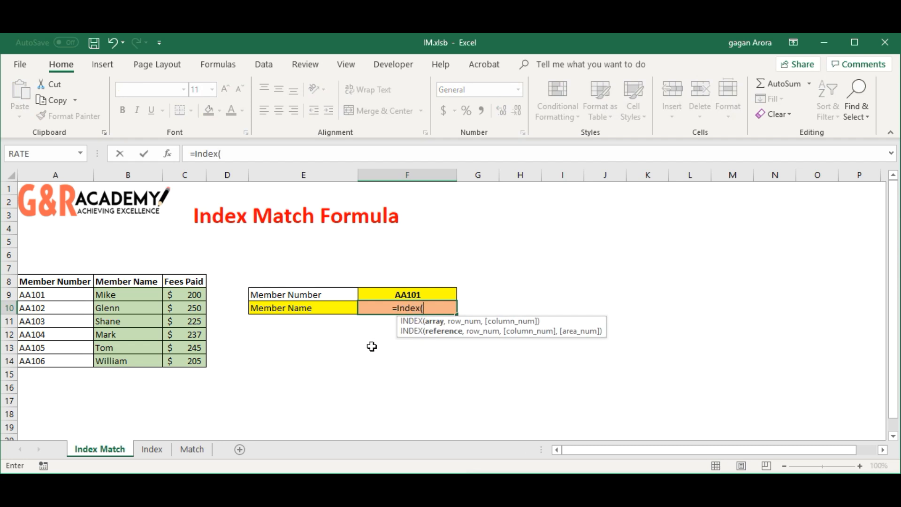
{"action": "left_click_drag", "start_coordinate": [138, 294], "coordinate": [203, 363]}
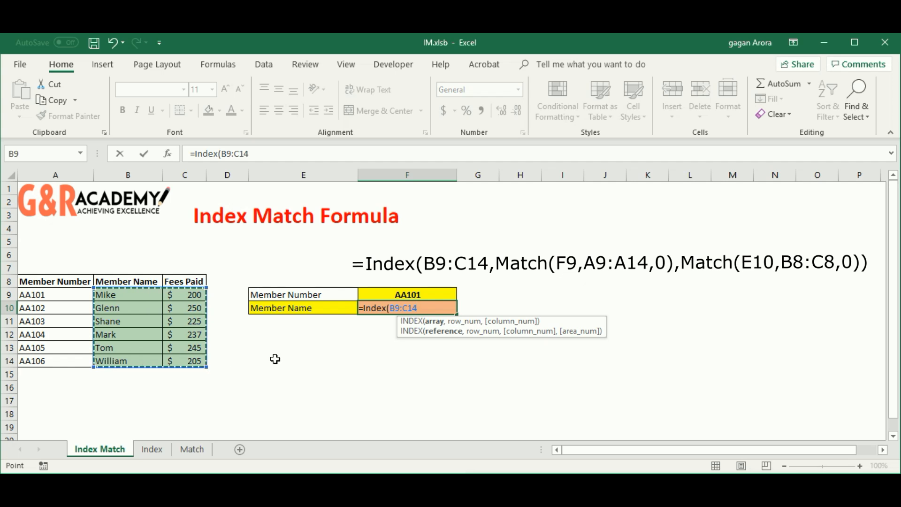
{"action": "type", "text": ","}
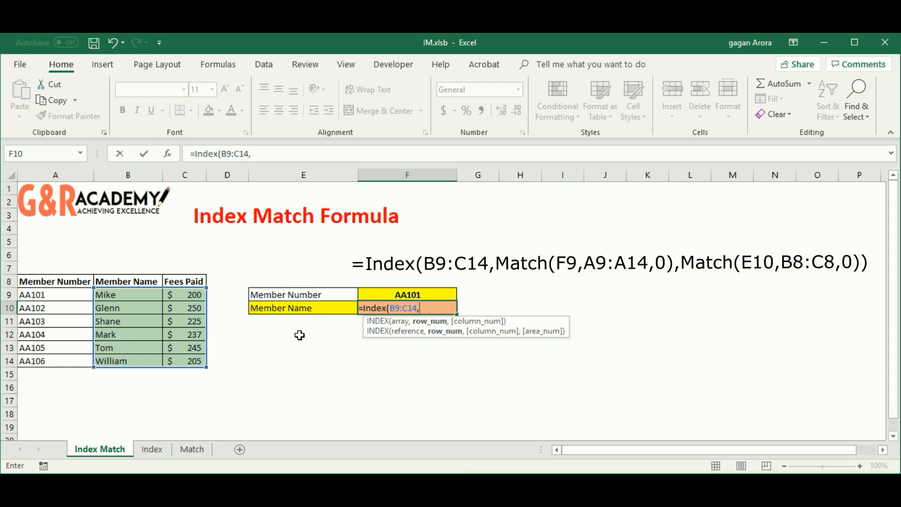
{"action": "type", "text": "Match("}
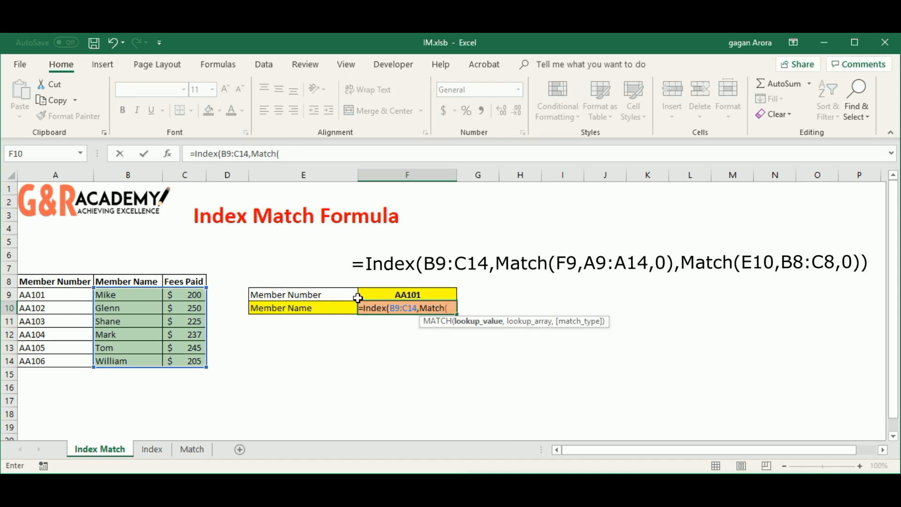
{"action": "left_click", "coordinate": [382, 293]}
{"action": "type", "text": ","}
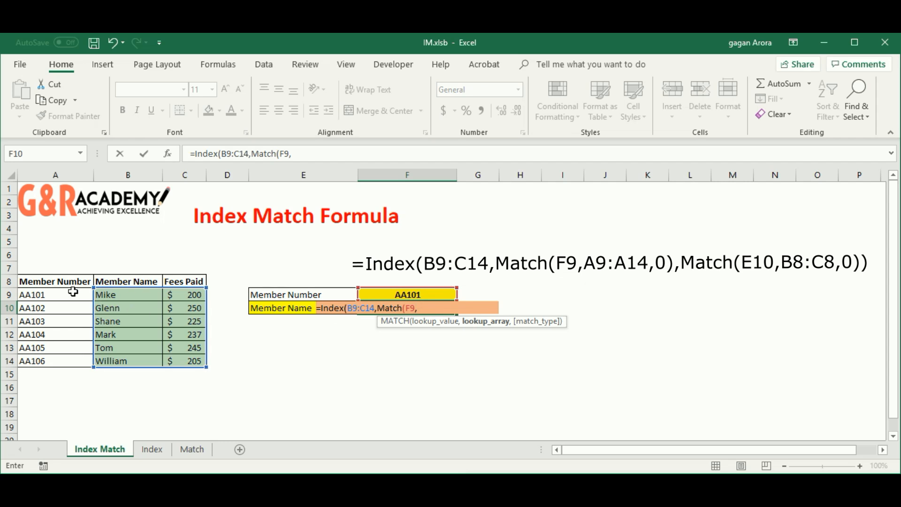
{"action": "left_click_drag", "start_coordinate": [72, 292], "coordinate": [78, 360]}
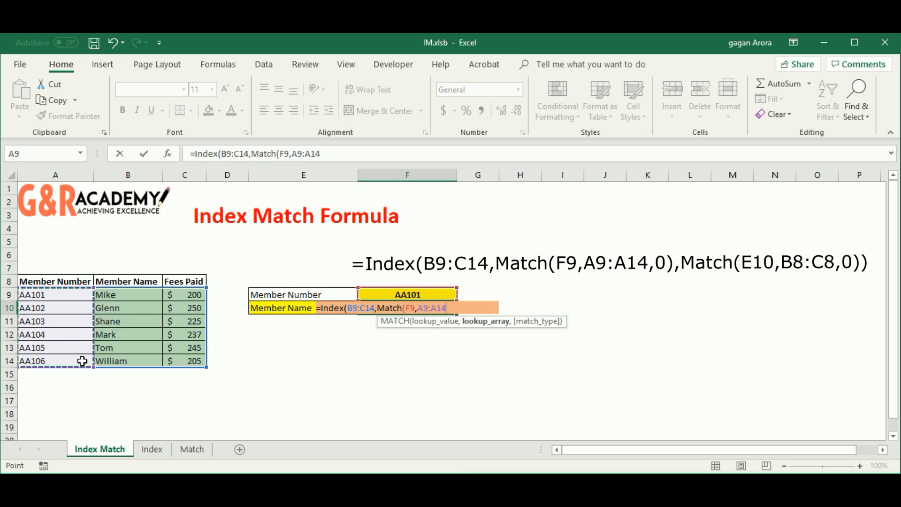
{"action": "type", "text": ",0"}
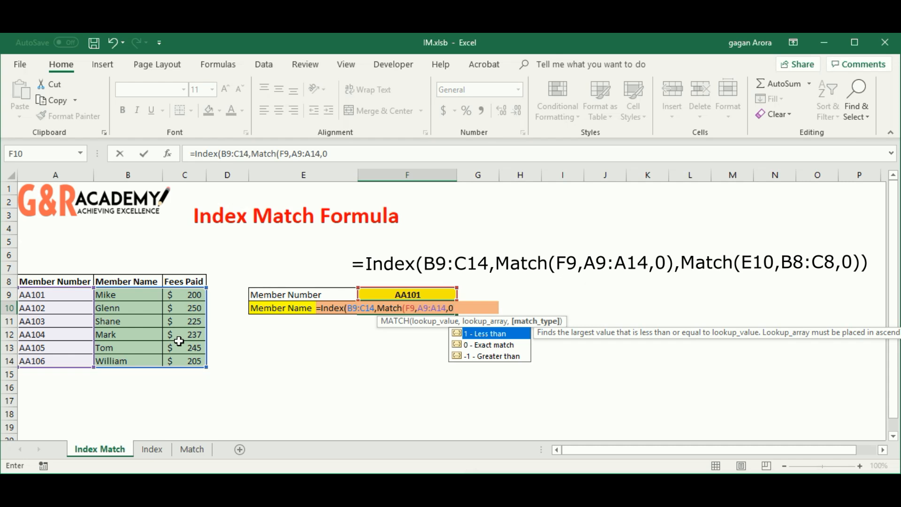
{"action": "type", "text": "),"}
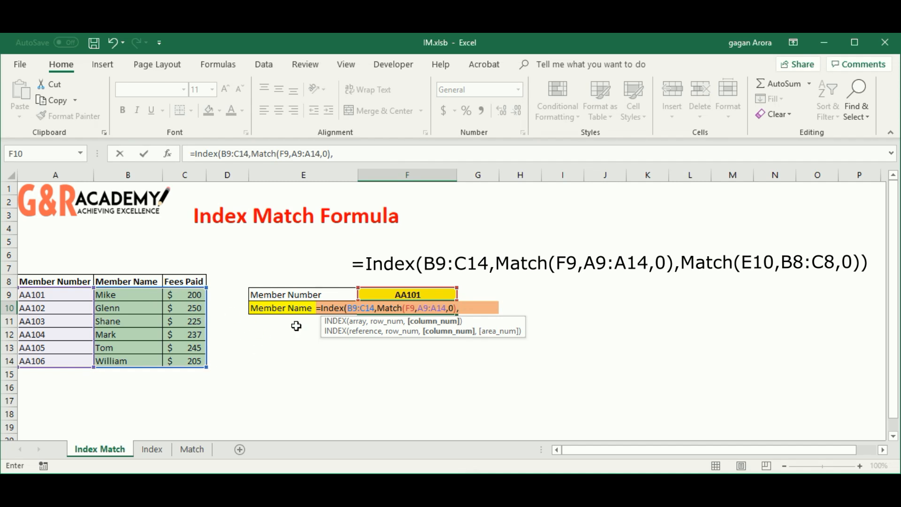
Complete the INDEX formula in F10 with Match(E10,B8:C8,0) as the column number, accept the closing-parenthesis correction, and check the returned name against B9
{"action": "type", "text": "Match("}
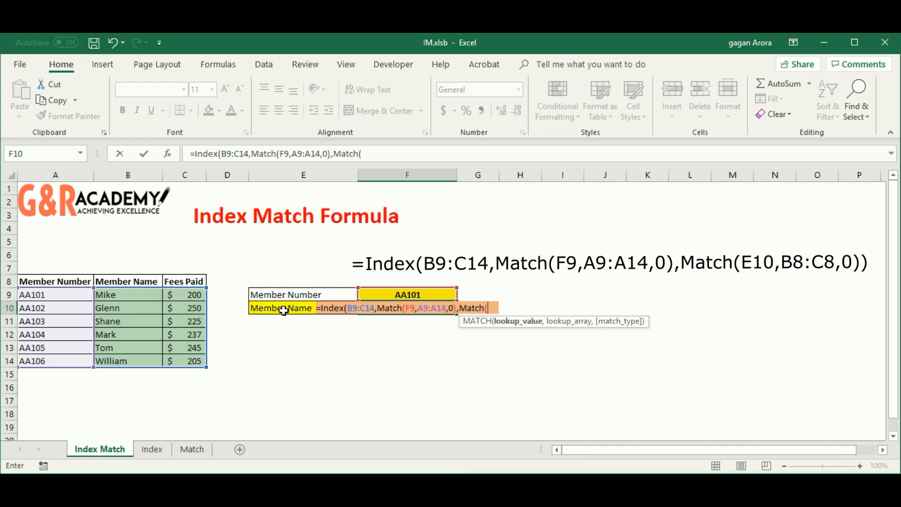
{"action": "left_click", "coordinate": [283, 310]}
{"action": "type", "text": ","}
{"action": "left_click_drag", "start_coordinate": [129, 281], "coordinate": [174, 281]}
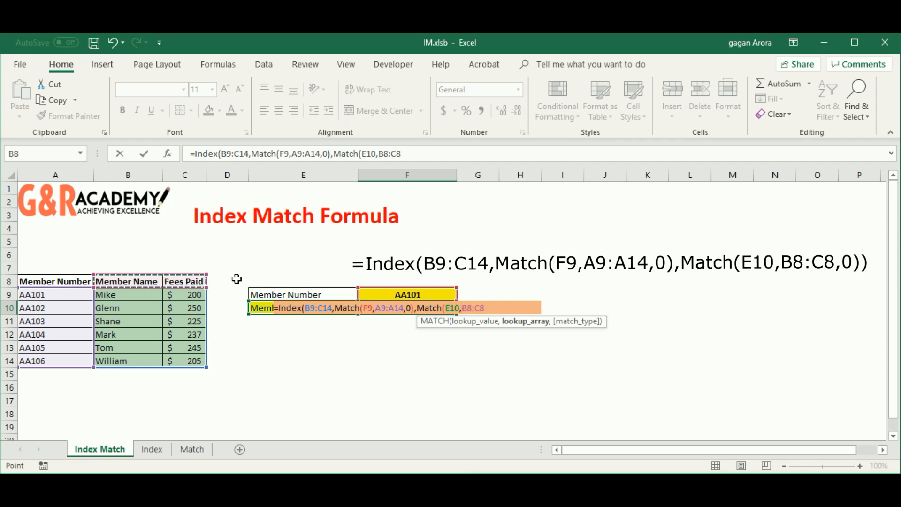
{"action": "type", "text": ",0)"}
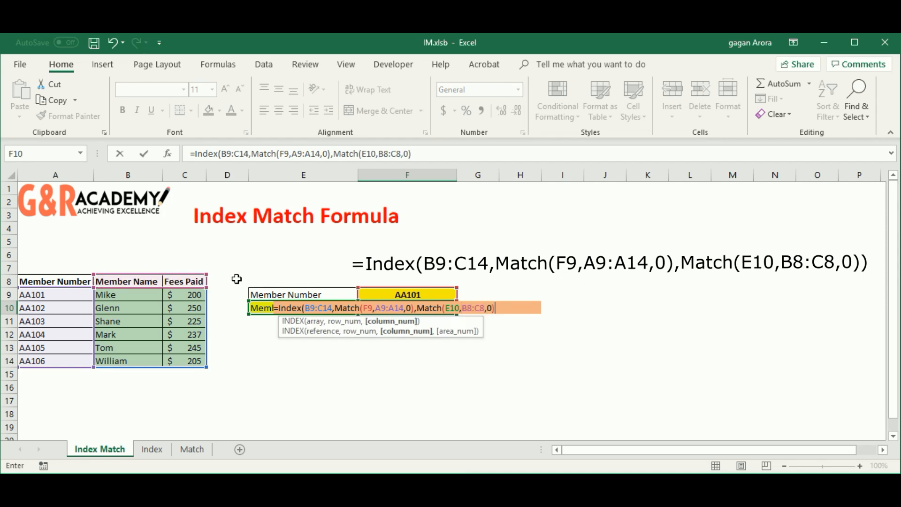
{"action": "key", "text": "Return"}
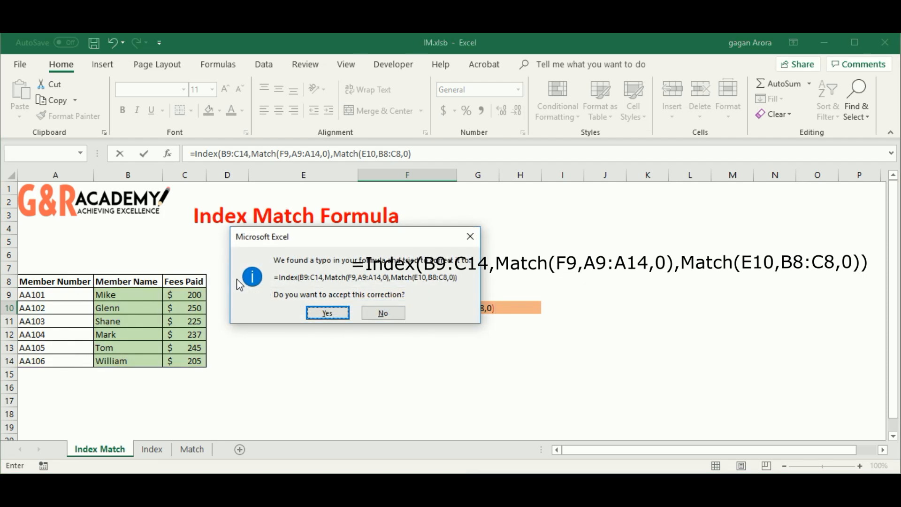
{"action": "left_click", "coordinate": [321, 313]}
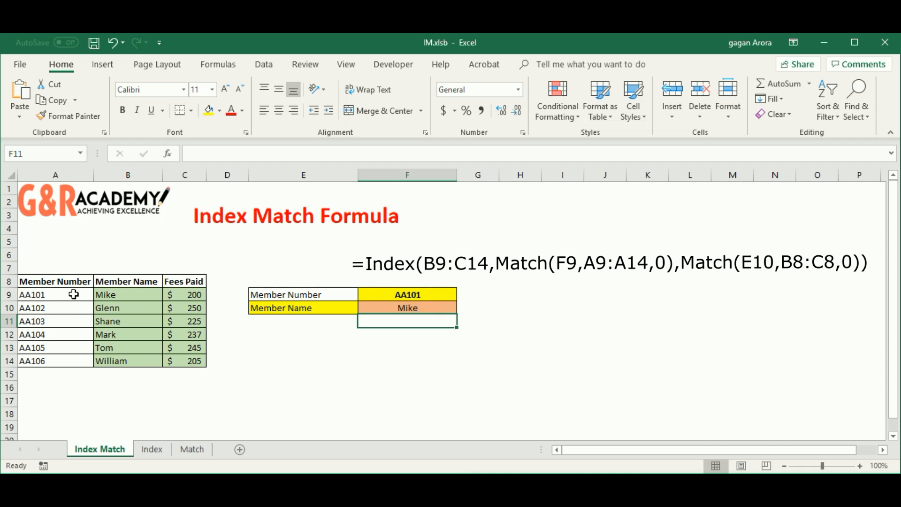
{"action": "left_click", "coordinate": [120, 295]}
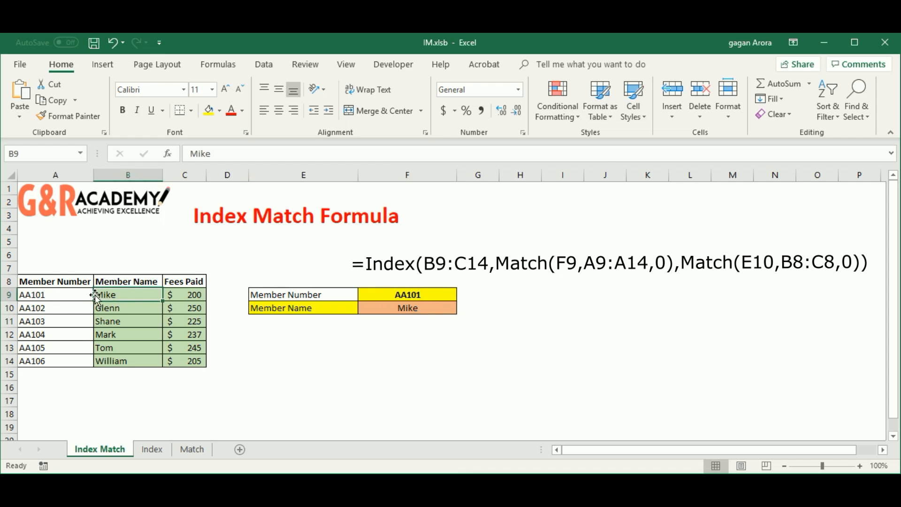
Switch the lookup field in E10 to Fees Paid
{"action": "left_click", "coordinate": [310, 308]}
{"action": "left_click", "coordinate": [364, 308]}
{"action": "left_click", "coordinate": [312, 328]}
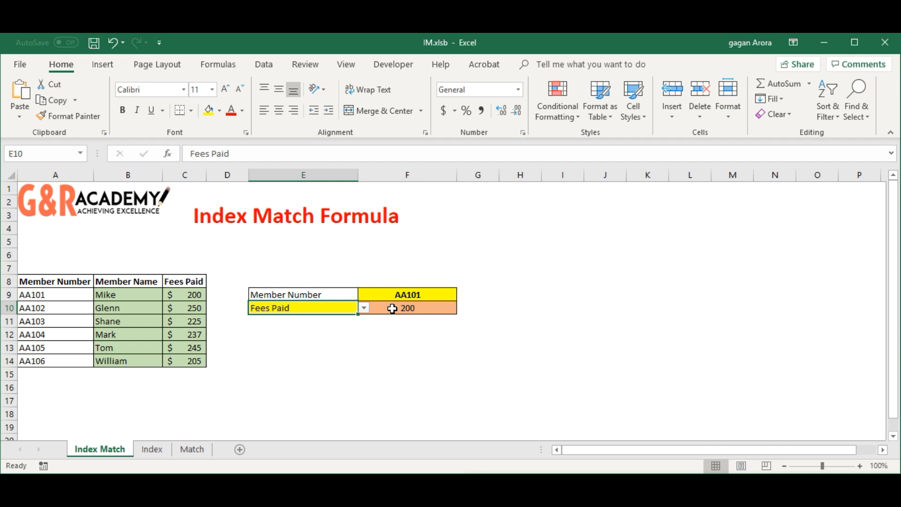
Choose the third member number in F9 and check the returned fee against C11 in the table
{"action": "left_click", "coordinate": [427, 295]}
{"action": "left_click", "coordinate": [462, 295]}
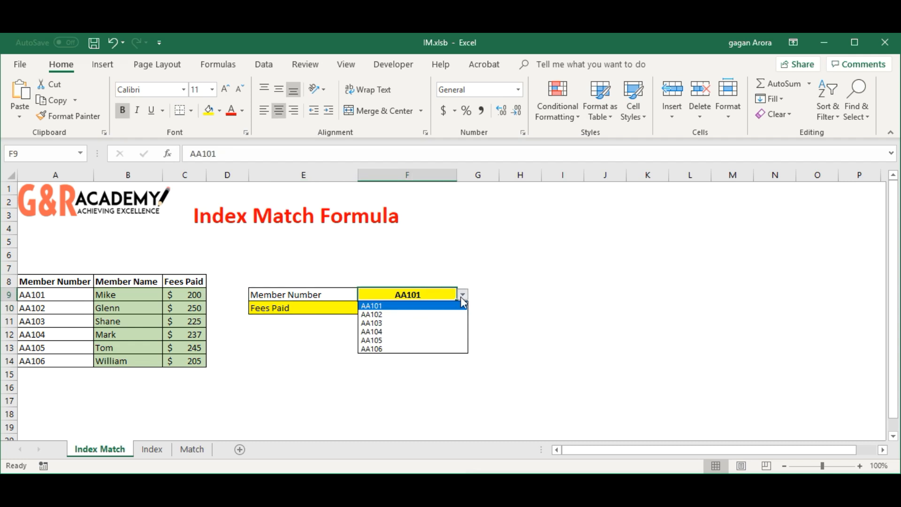
{"action": "left_click", "coordinate": [414, 324]}
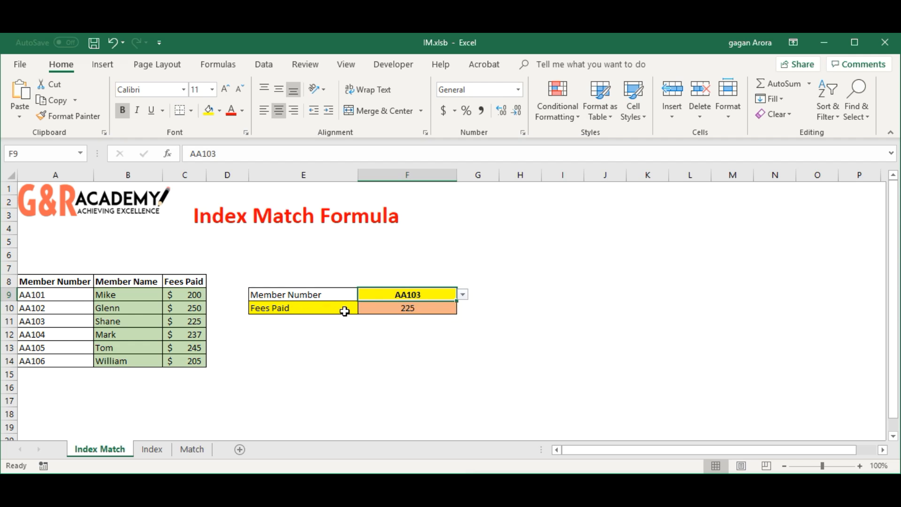
{"action": "left_click", "coordinate": [203, 322]}
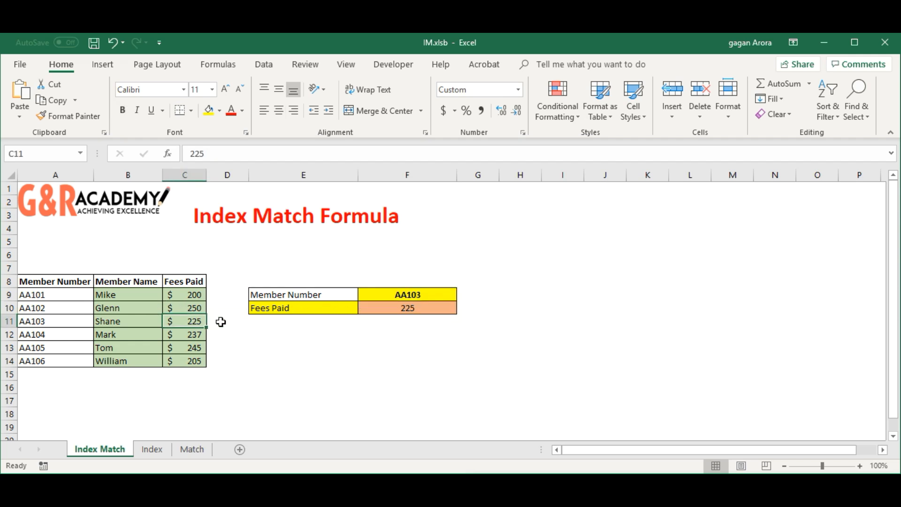